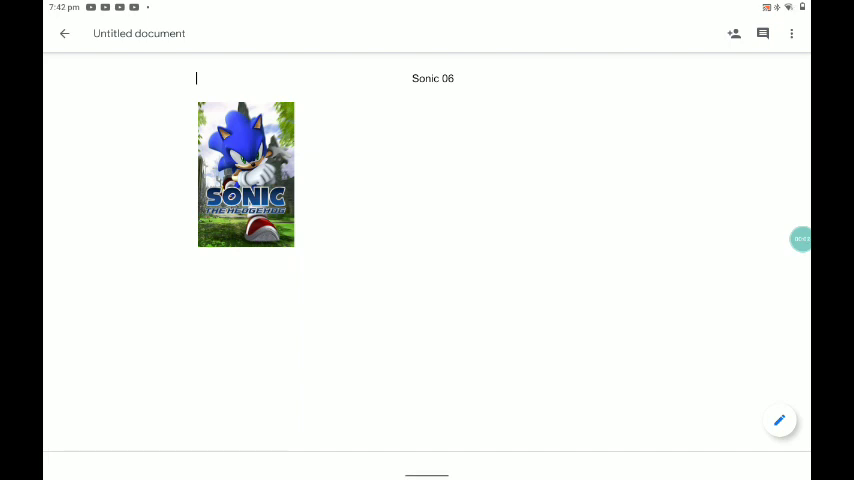
pyautogui.click(197, 245)
pyautogui.press('BackSpace')
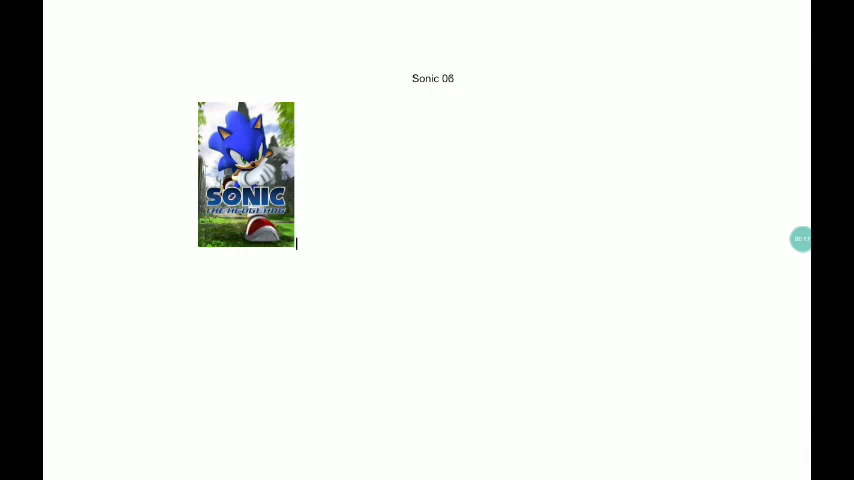